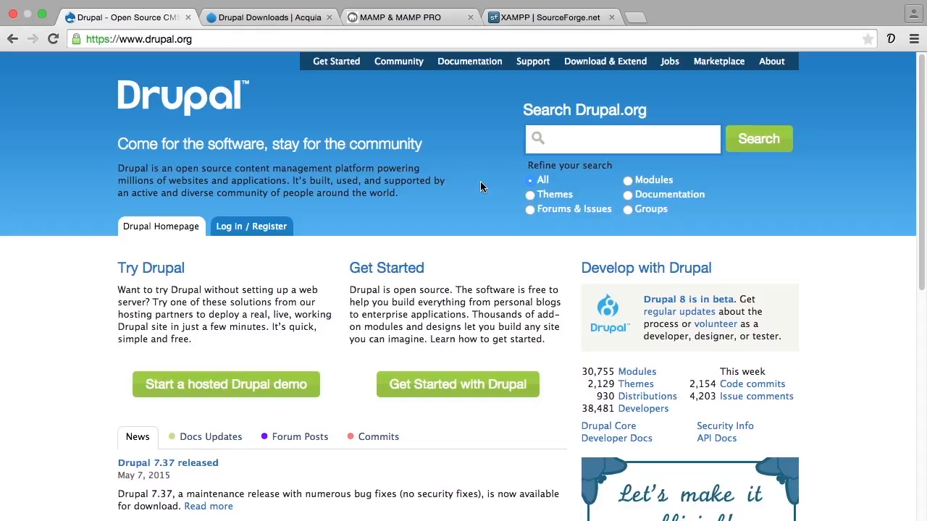
Open the Installation Guide in the Drupal.org community documentation
left_click(487, 69)
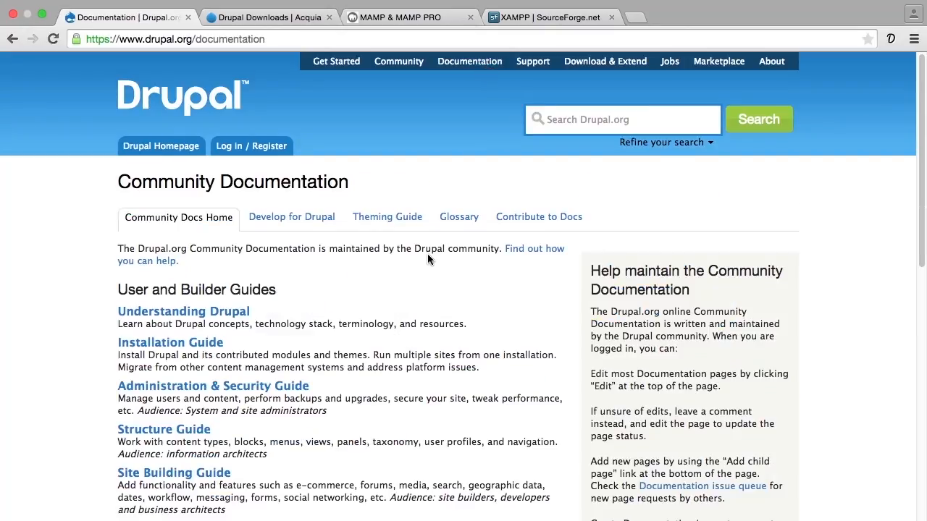
left_click(203, 349)
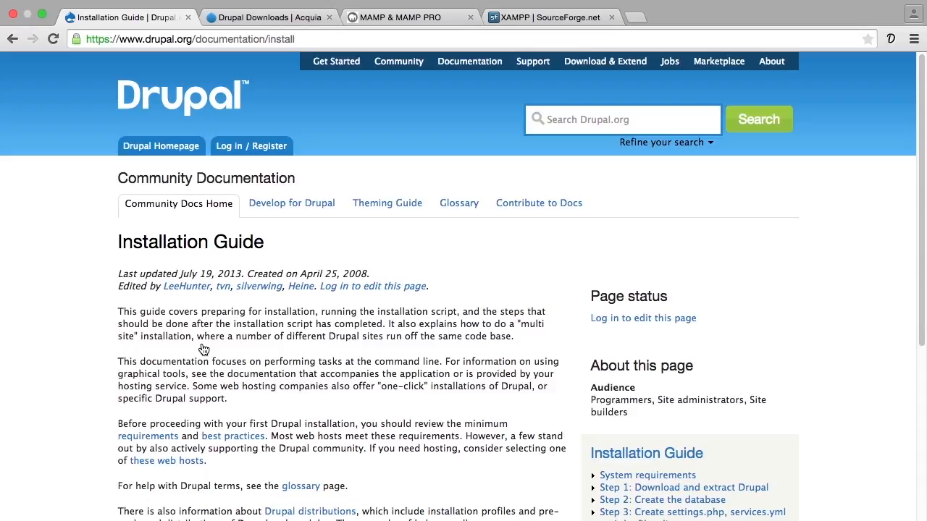
Look over the open MAMP and XAMPP pages and highlight the web address of each one
left_click(424, 18)
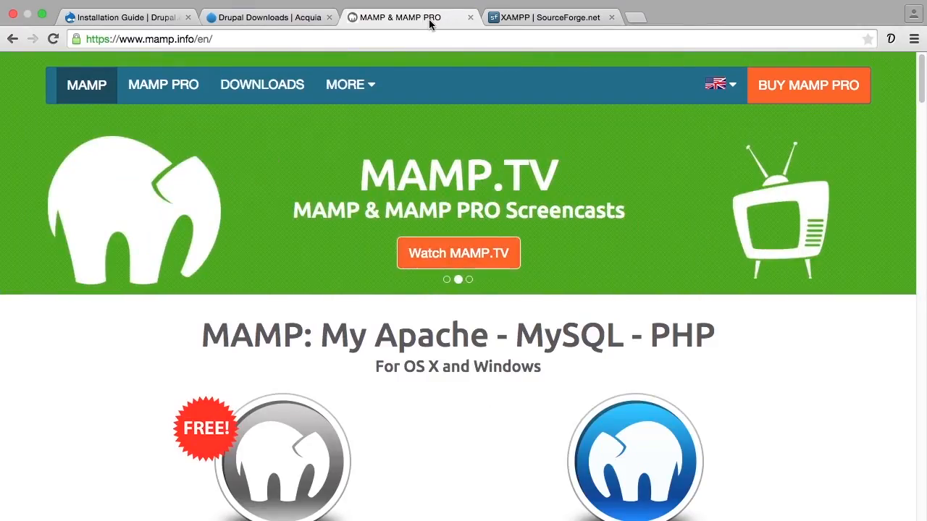
left_click(526, 20)
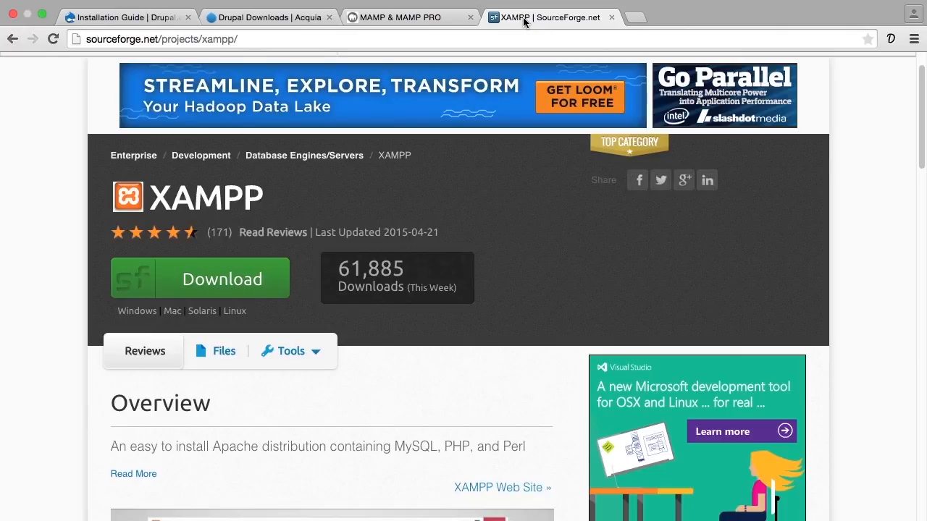
left_click(431, 20)
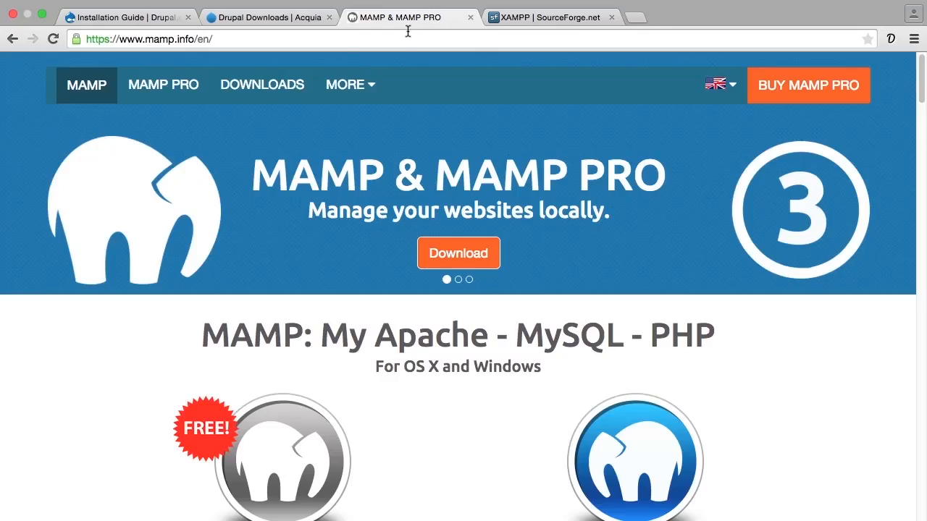
left_click(152, 41)
left_click_drag(152, 42, 193, 42)
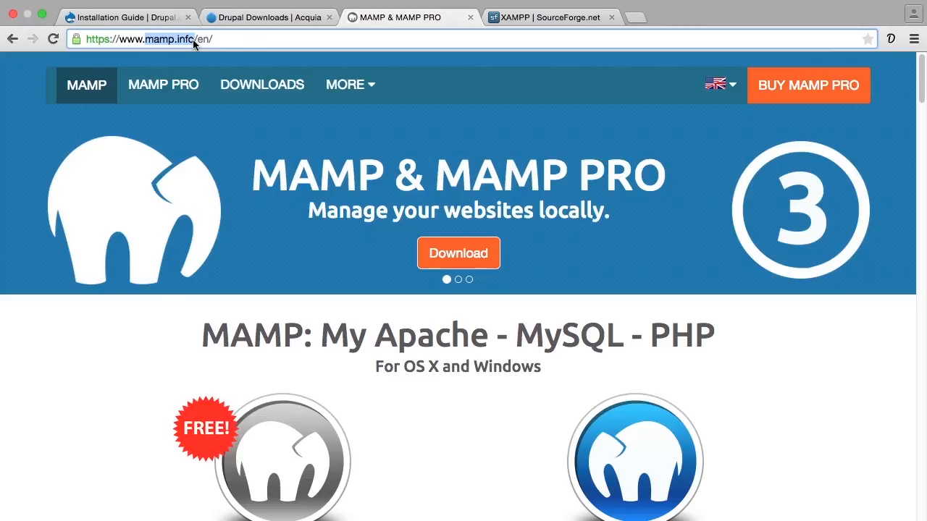
left_click(503, 22)
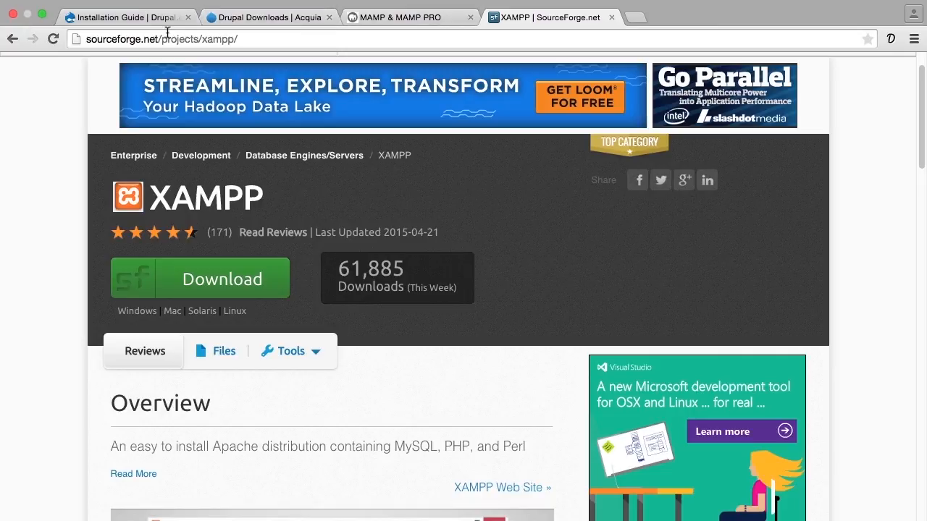
left_click_drag(254, 38, 87, 42)
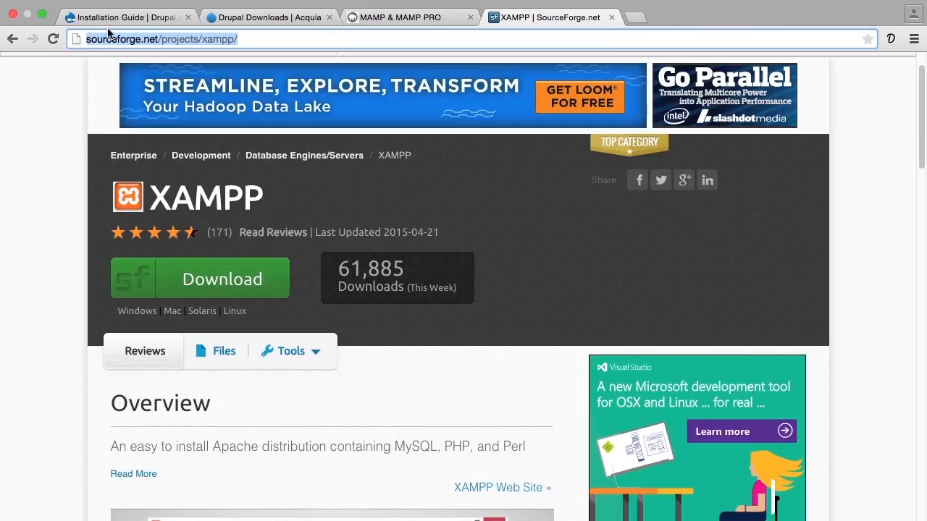
Download the Mac version of Acquia Dev Desktop 2 from the Acquia downloads page
left_click(135, 21)
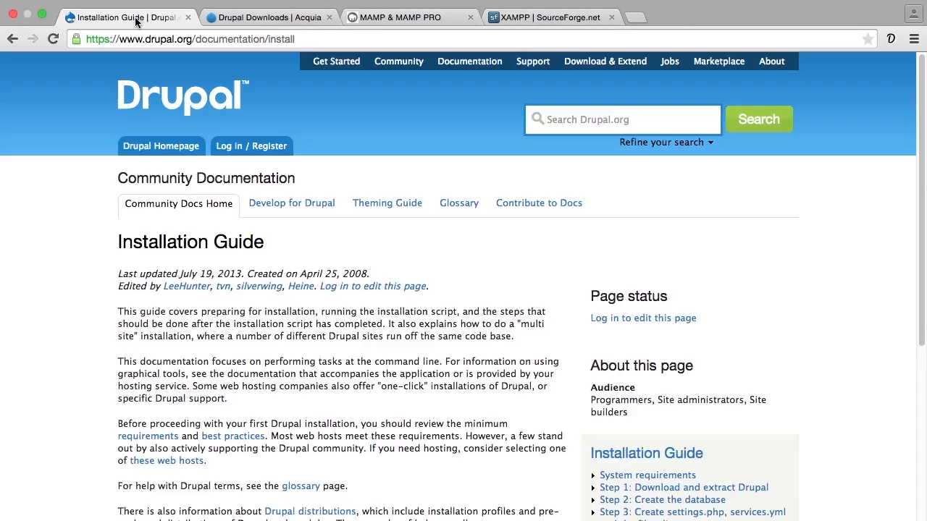
left_click(246, 17)
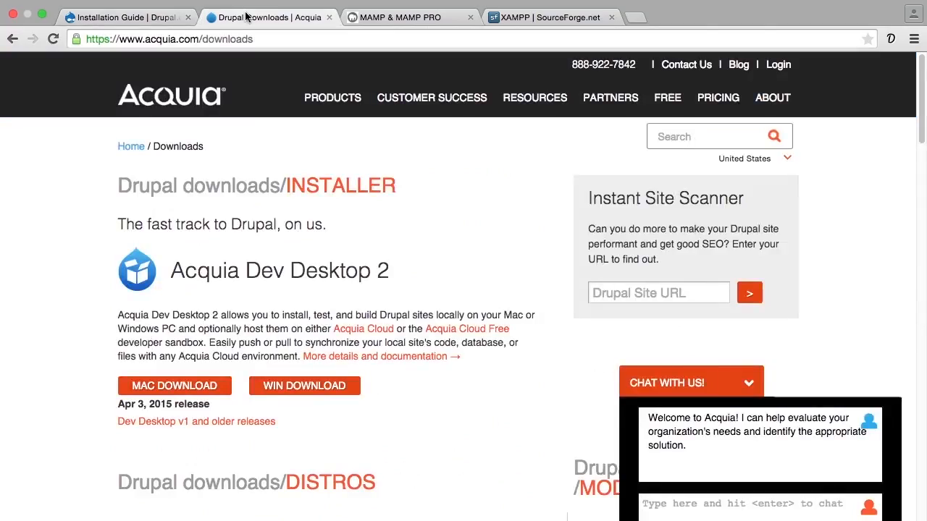
left_click_drag(145, 40, 200, 49)
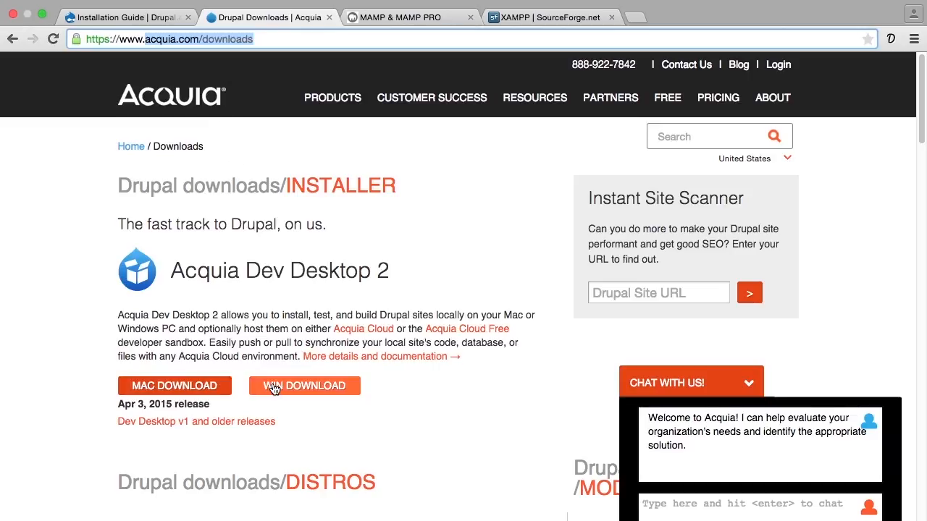
left_click(211, 388)
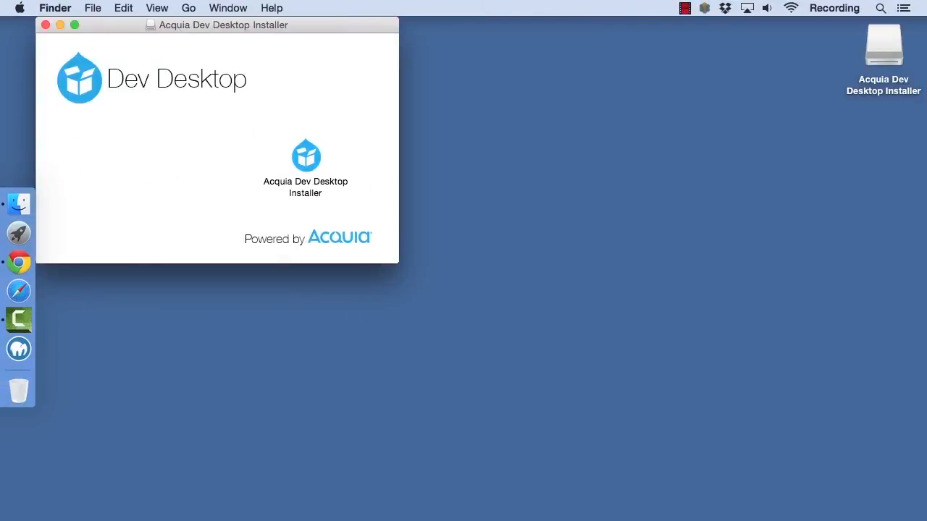
Launch the Acquia Dev Desktop Installer from its disk image, allow it to open, and authorize it with the account password
double_click(307, 166)
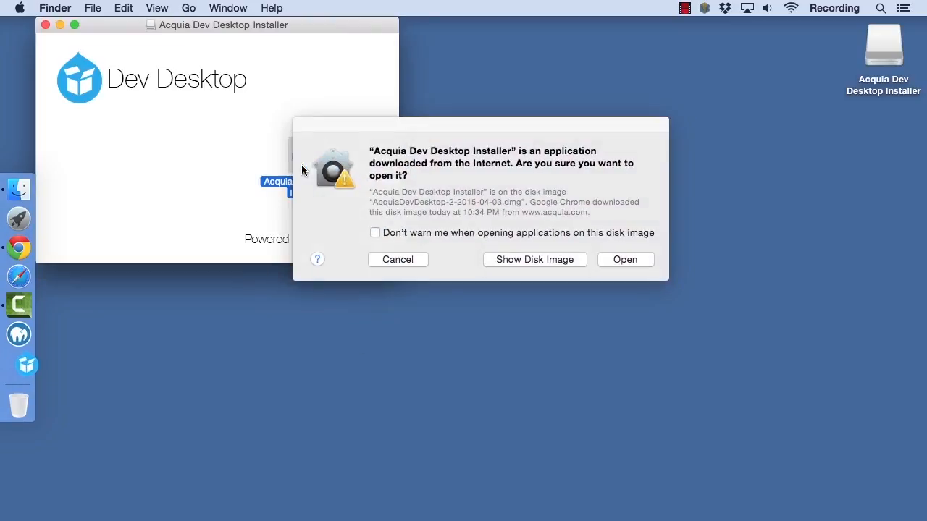
left_click(633, 259)
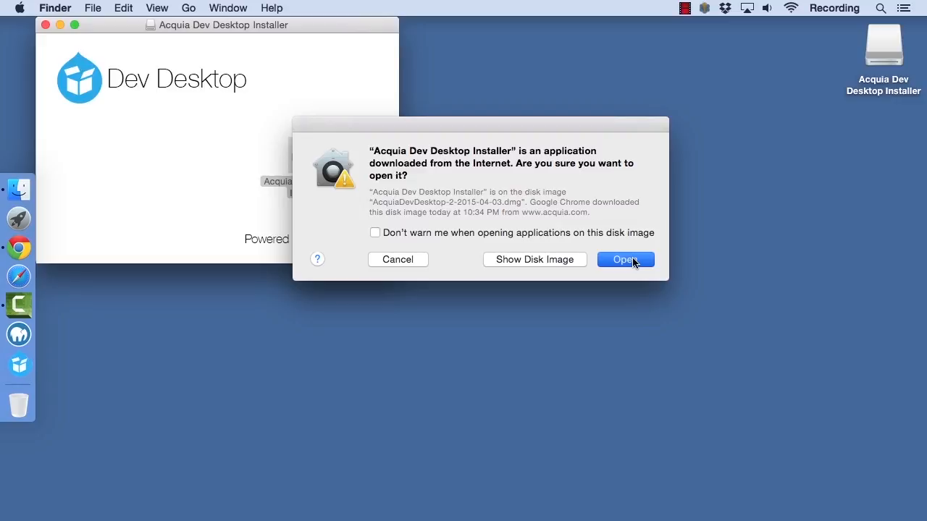
left_click(633, 259)
type("••••")
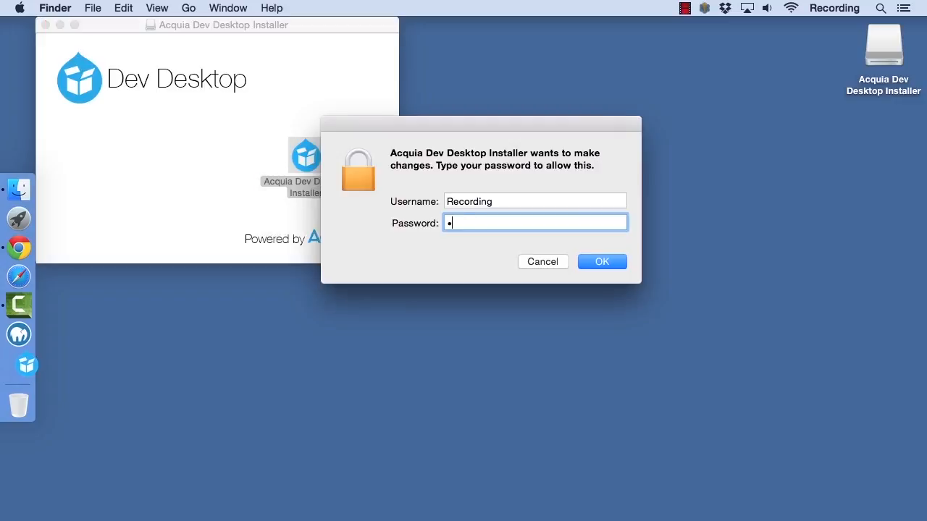
key("Return")
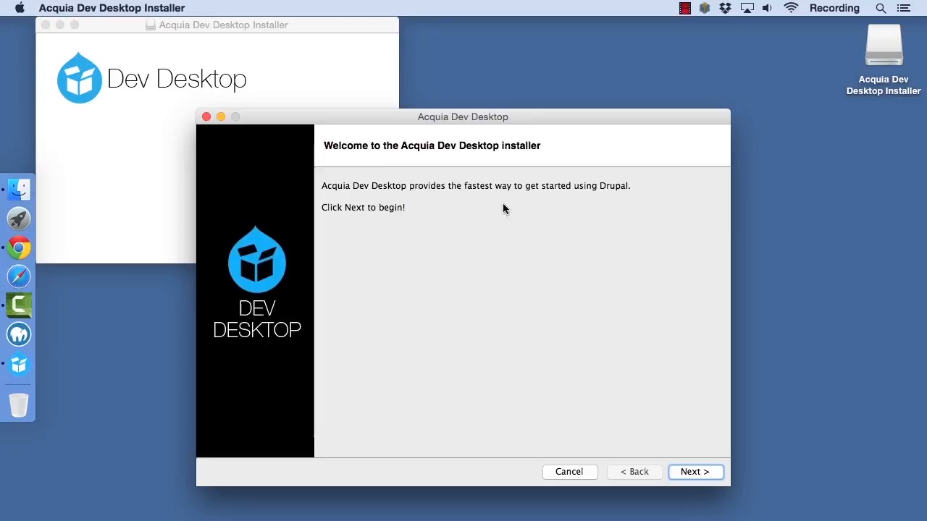
Close the disk image window, proceed past the installer's welcome and overview pages, and accept the license agreement
left_click(44, 25)
left_click_drag(275, 116, 256, 78)
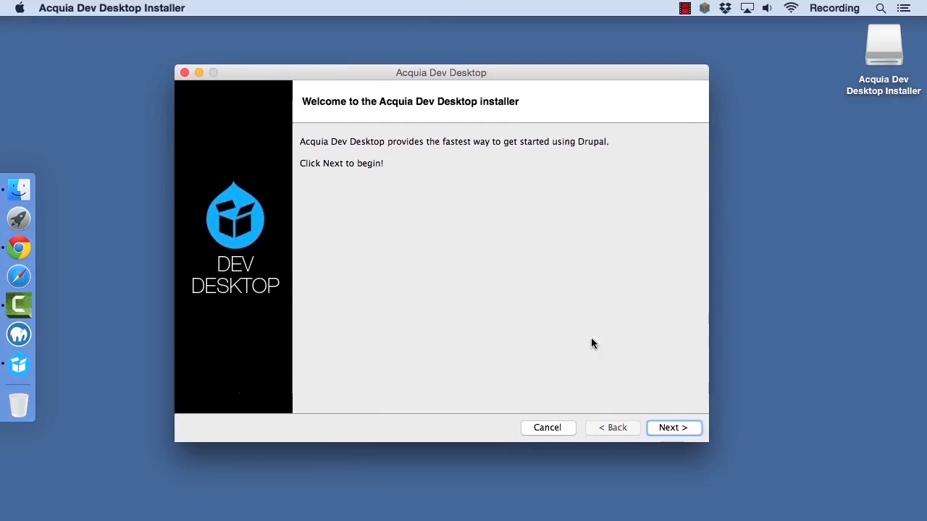
left_click(681, 431)
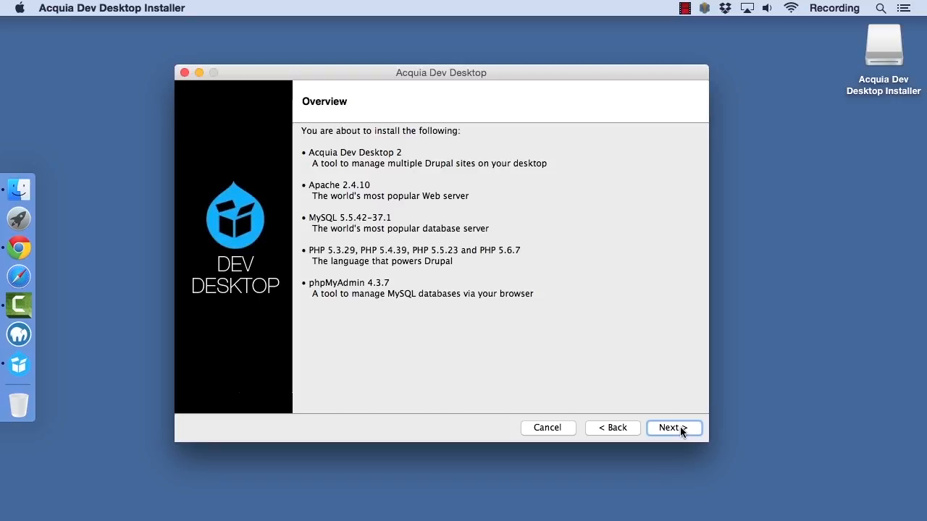
left_click(672, 428)
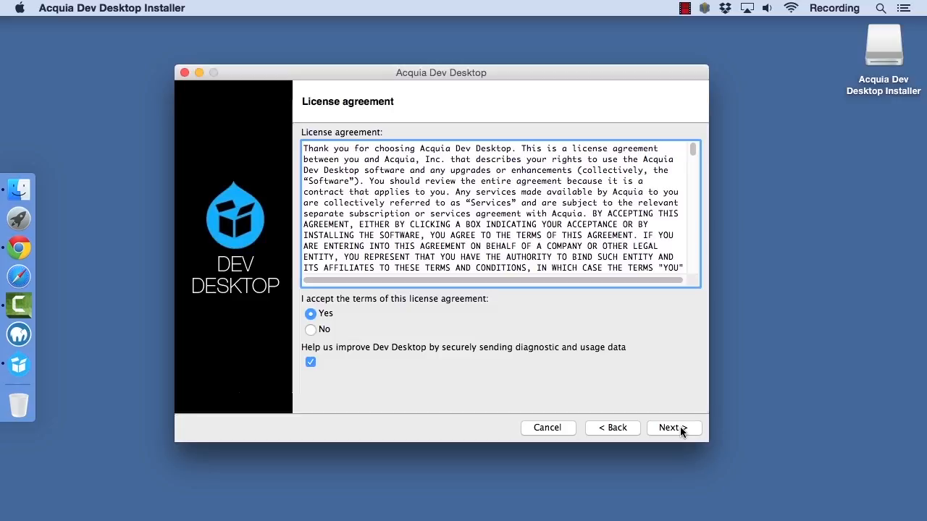
left_click(680, 427)
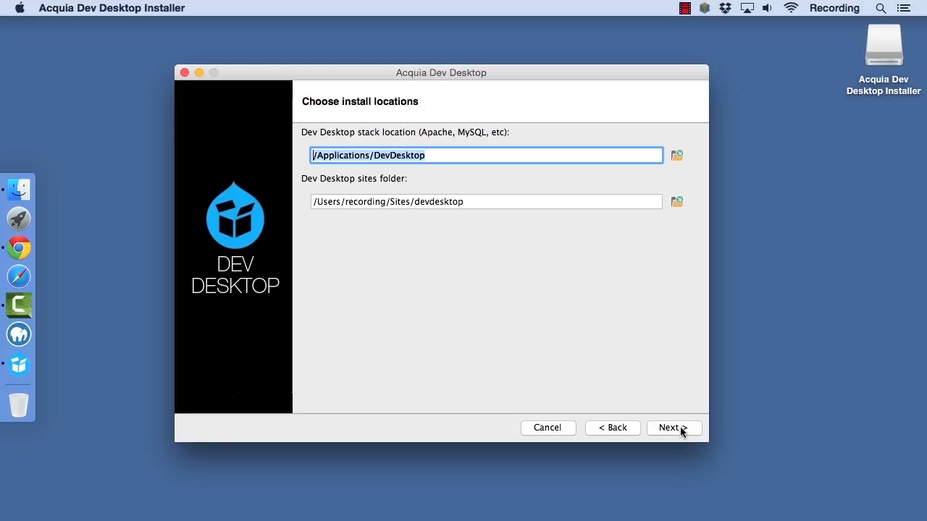
Install Dev Desktop with the default locations and ports, and finish with the option to launch it left on
left_click(670, 427)
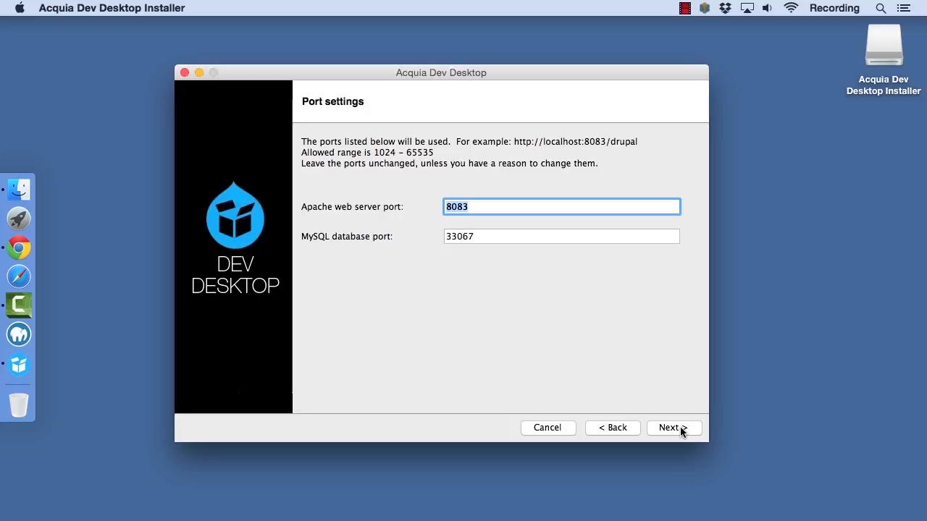
left_click(680, 426)
left_click(680, 426)
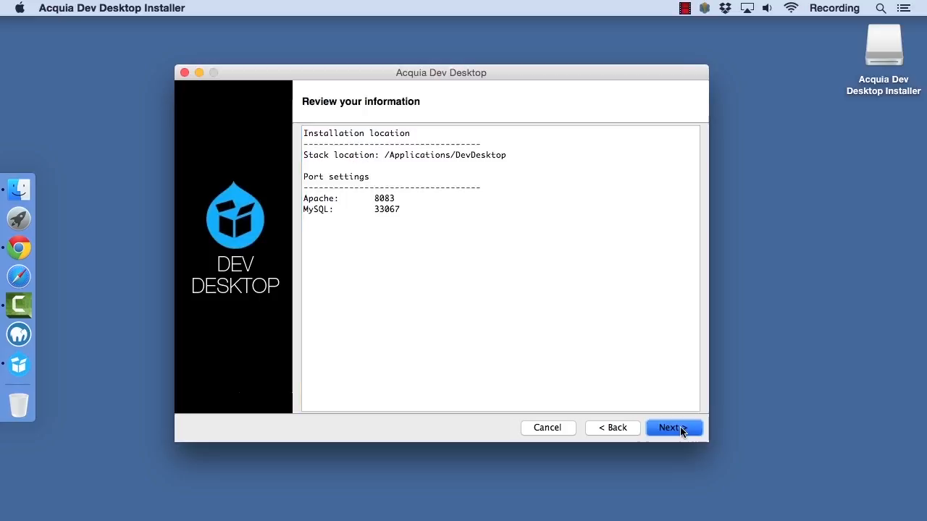
left_click(680, 426)
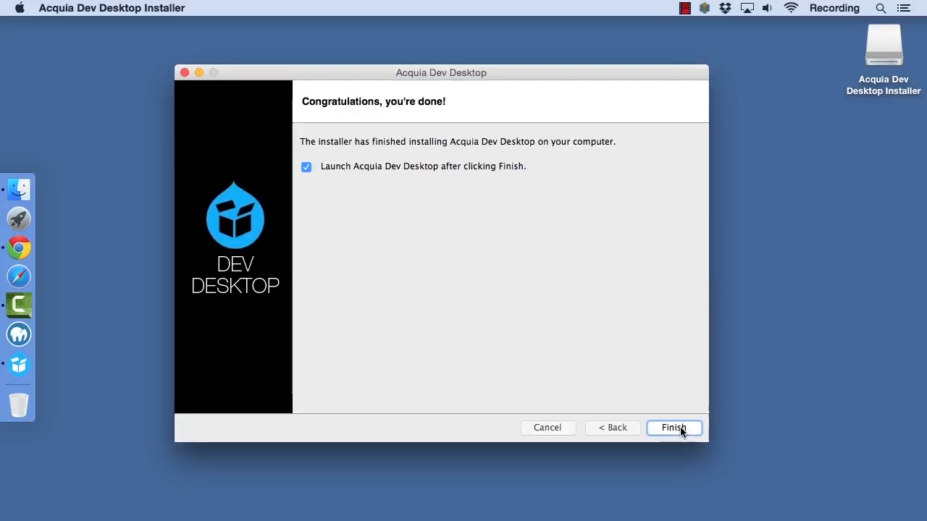
left_click(673, 428)
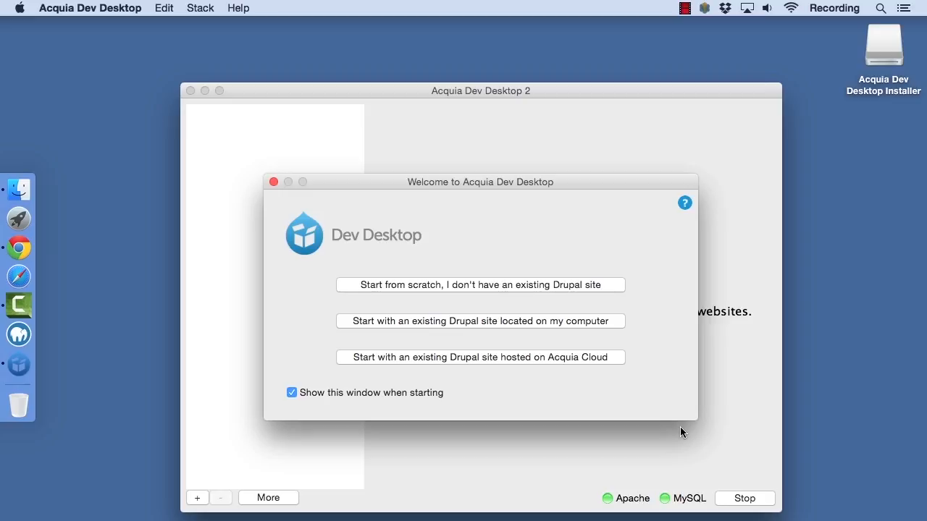
Start a Drupal site from scratch and choose the Drupal 8 distribution, version v8.0.0-beta10, for installation
left_click(583, 286)
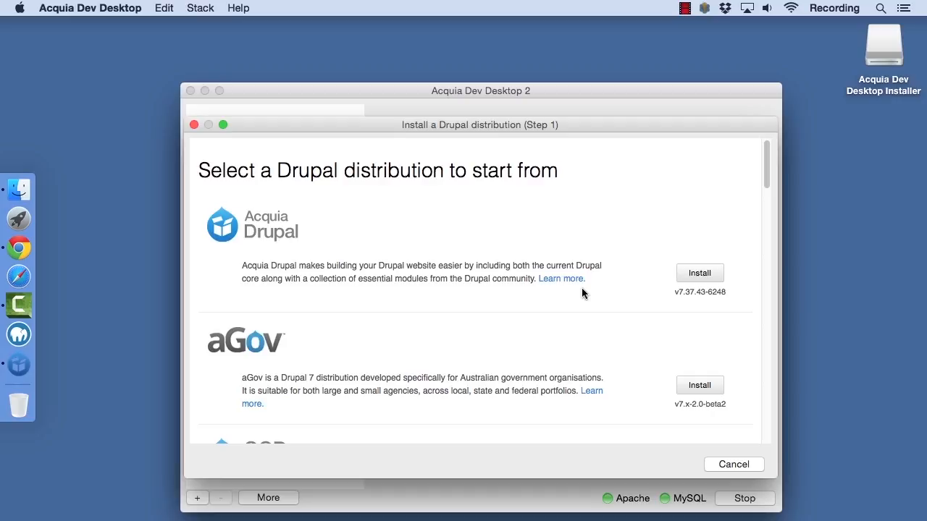
scroll(582, 288, "down", 5)
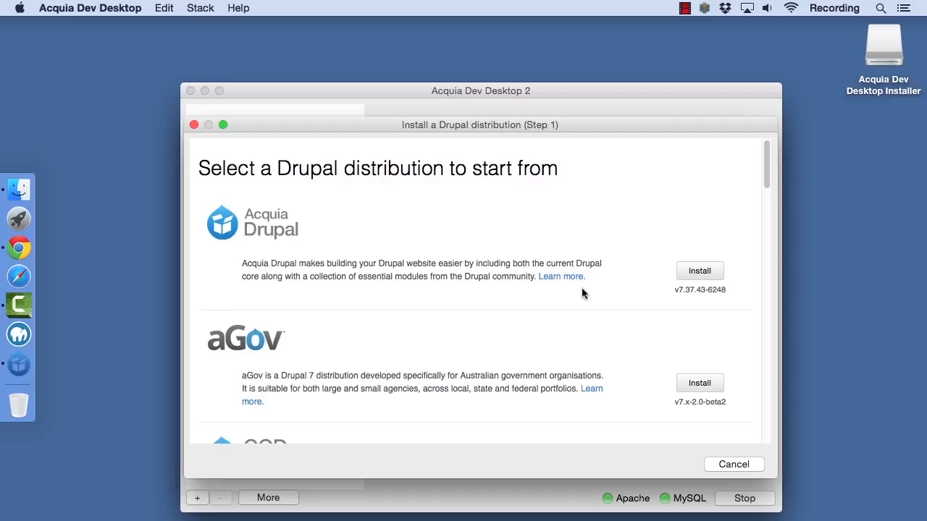
scroll(582, 288, "down", 4)
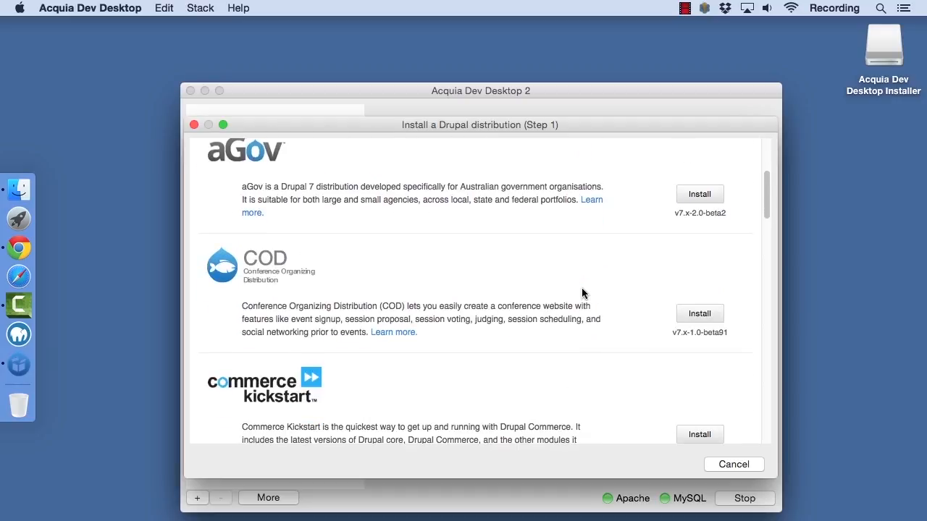
scroll(581, 288, "down", 4)
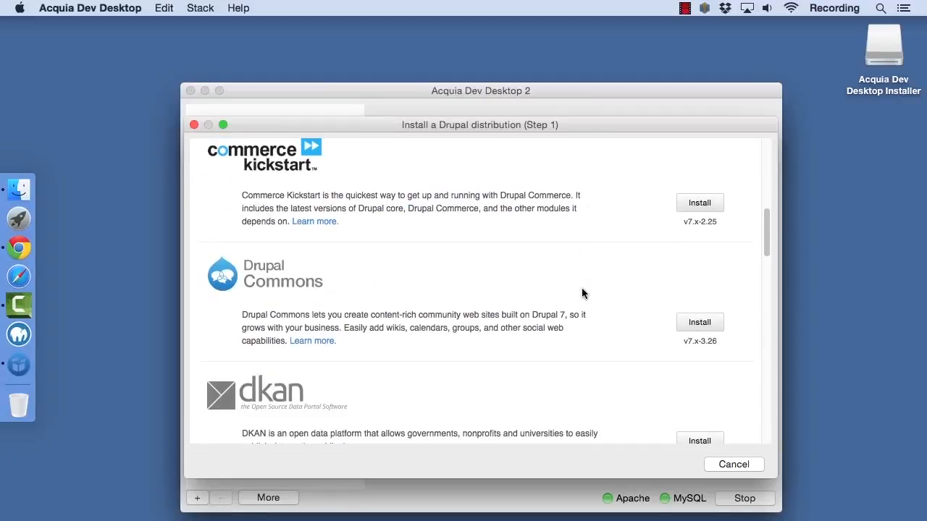
scroll(581, 292, "down", 5)
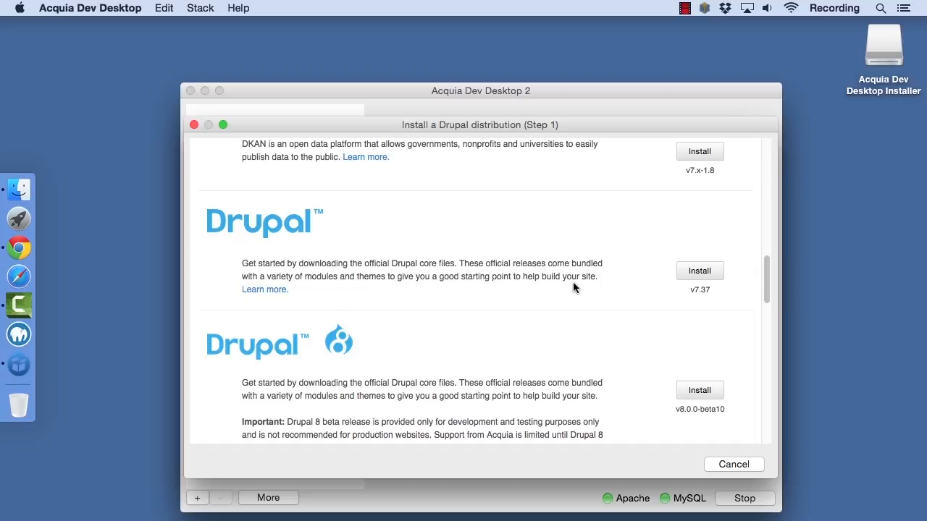
scroll(573, 285, "down", 5)
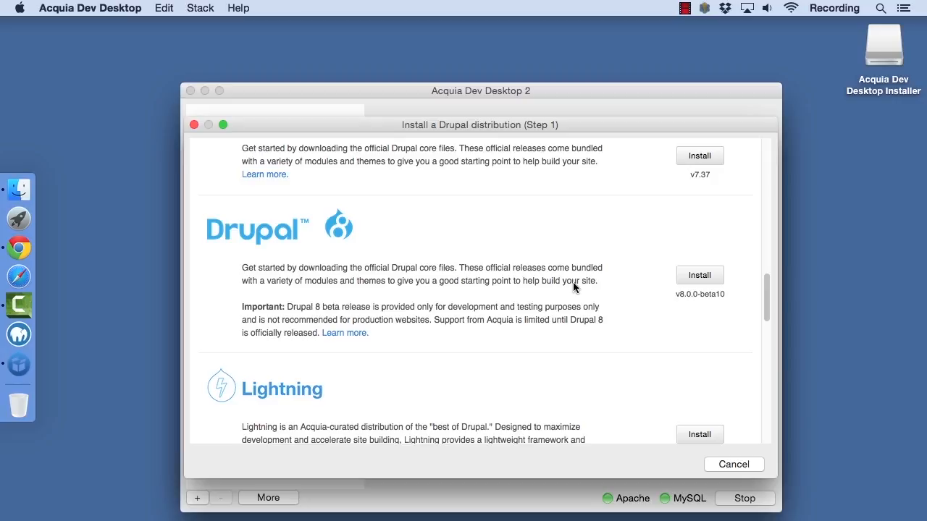
left_click(691, 276)
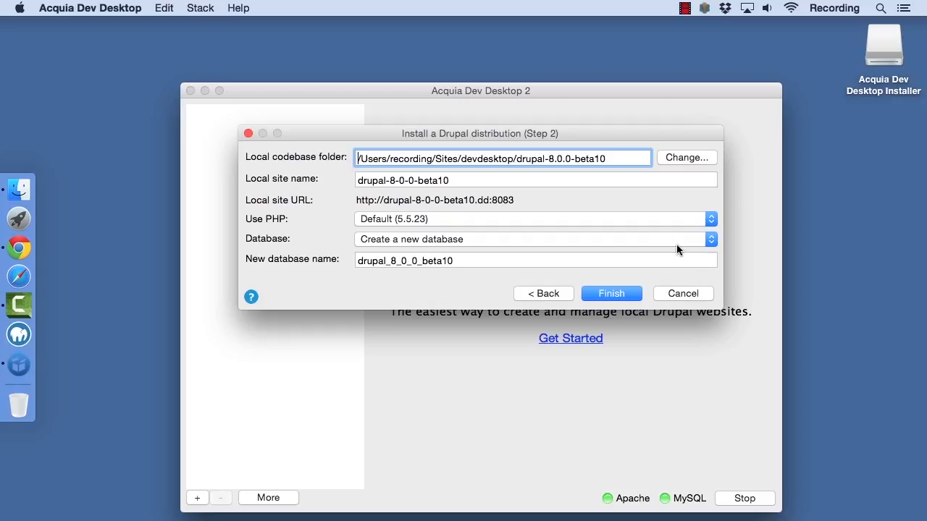
Set the local site name to drupalbeta10 and keep the default PHP version after checking the available ones
left_click_drag(463, 180, 355, 183)
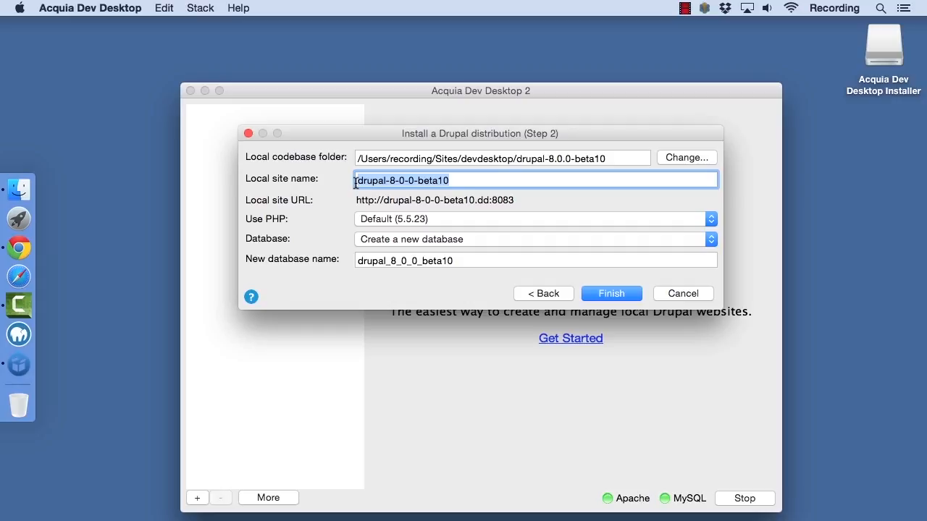
type("drupalBeta10")
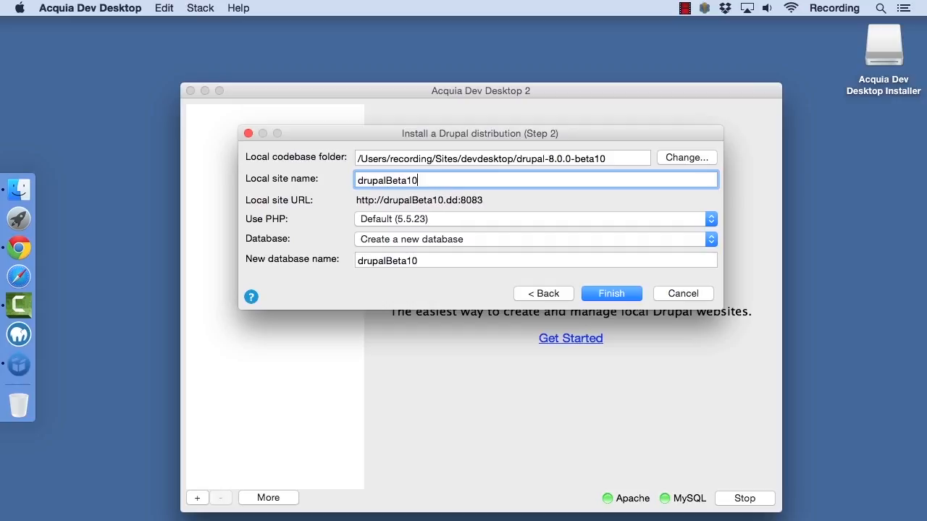
left_click_drag(388, 181, 383, 180)
type("b")
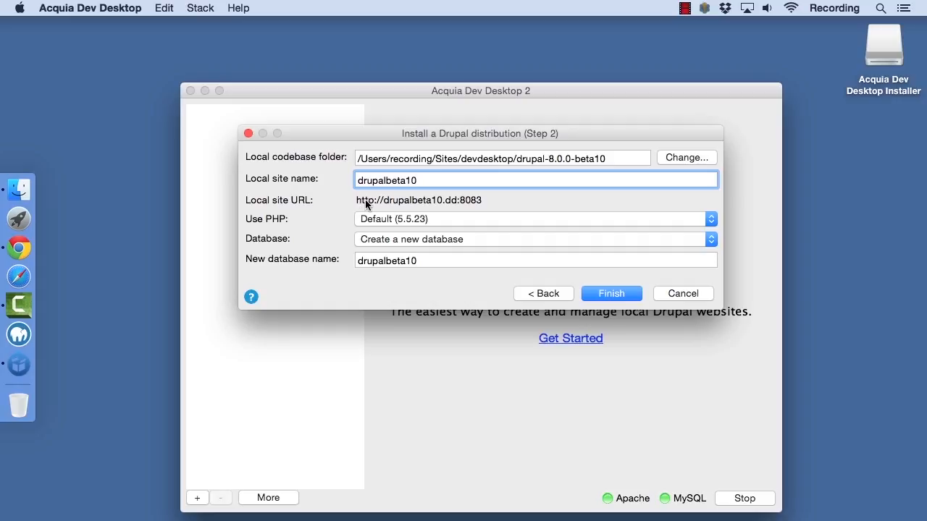
left_click(458, 218)
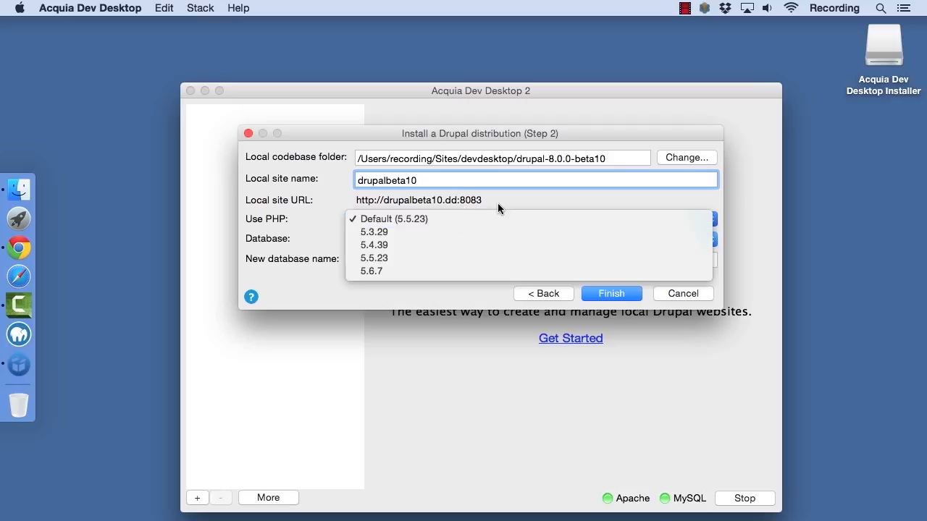
left_click(498, 204)
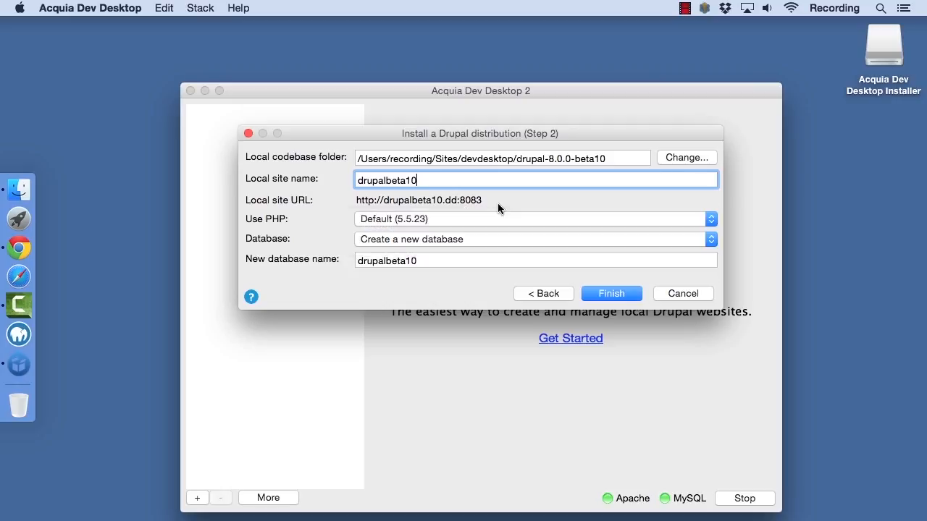
Keep the option to create a new database named drupalbeta10, finish the site setup, and enter the account password to authorize it
left_click(465, 239)
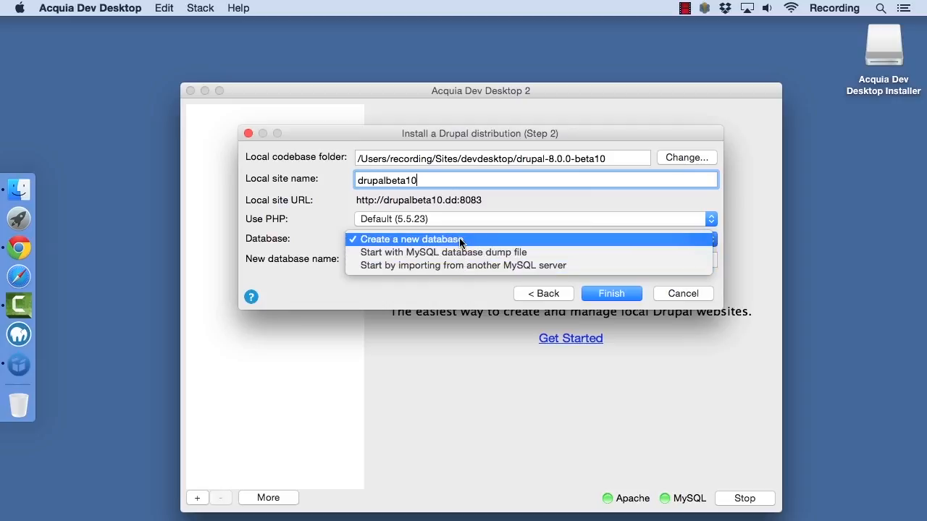
left_click(460, 240)
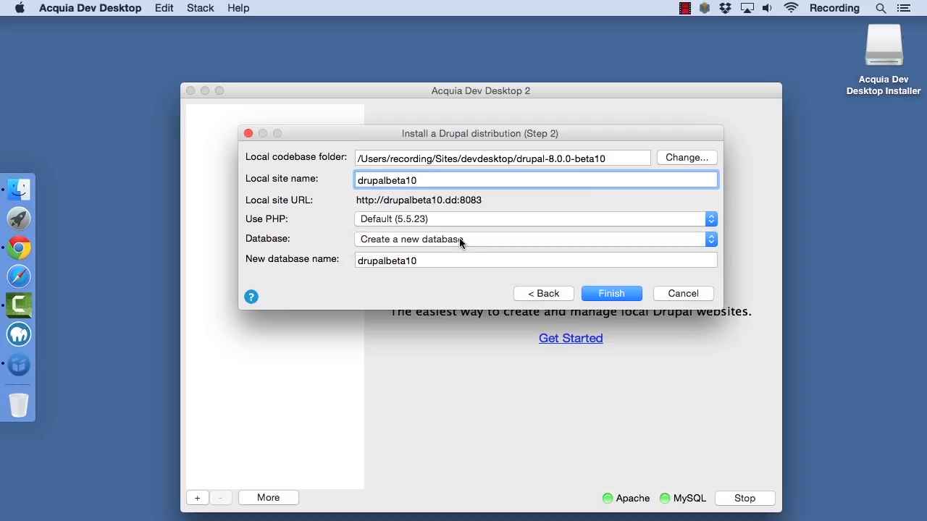
left_click(446, 260)
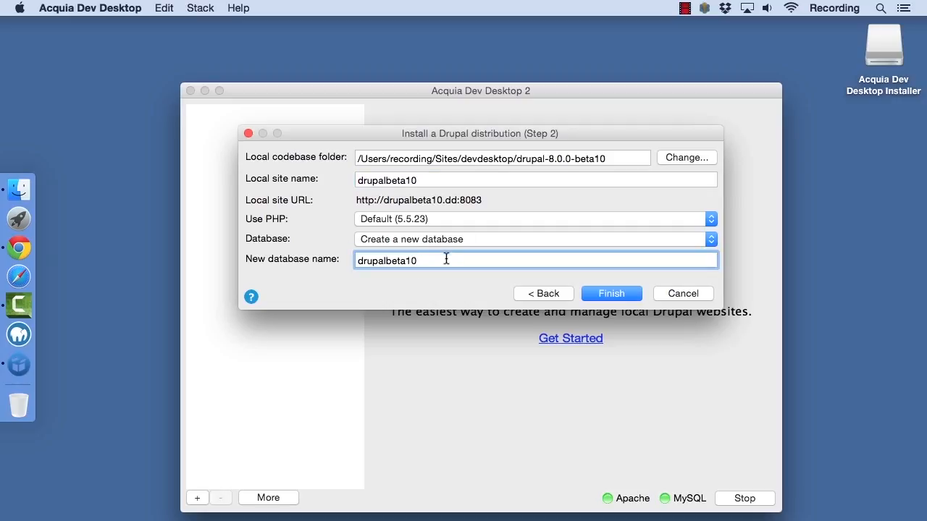
left_click(606, 293)
type("•••••••")
key("Return")
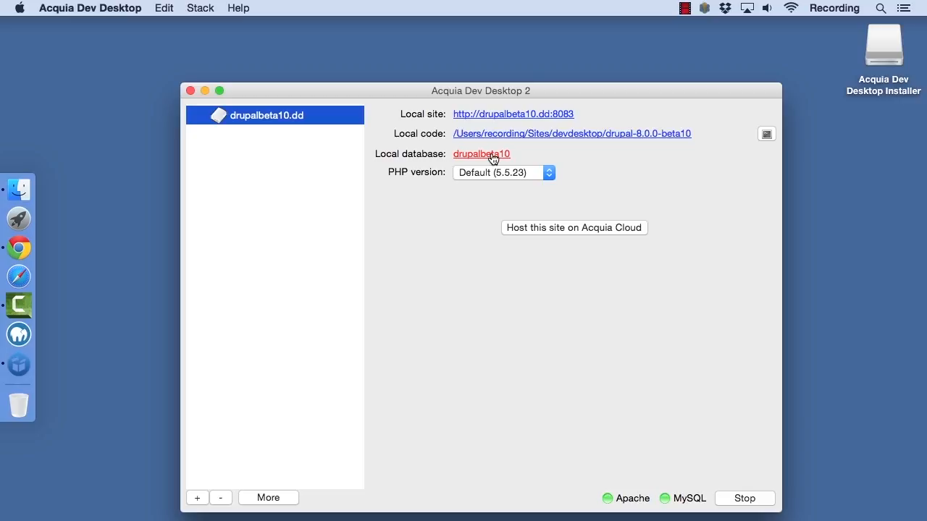
Look through the site's local code folder, close it, and view the drupalbeta10 database in phpMyAdmin
left_click(515, 135)
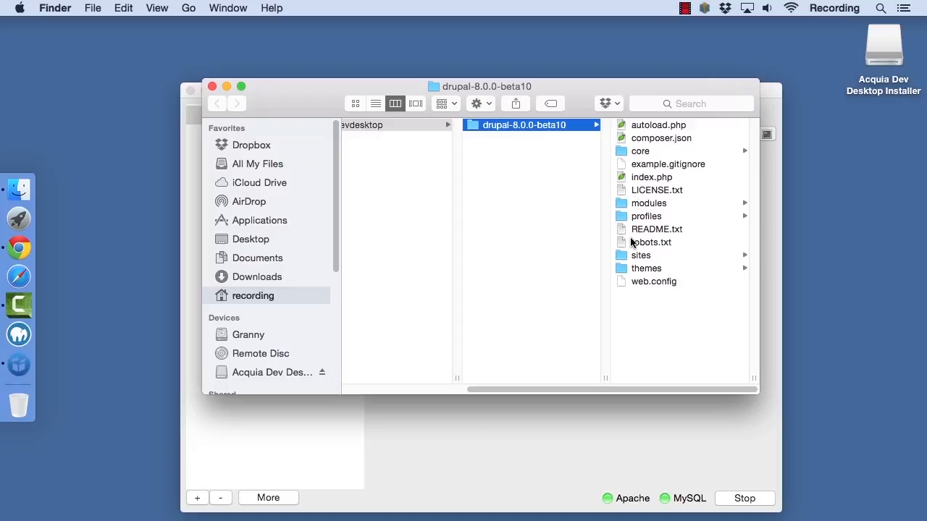
left_click(211, 86)
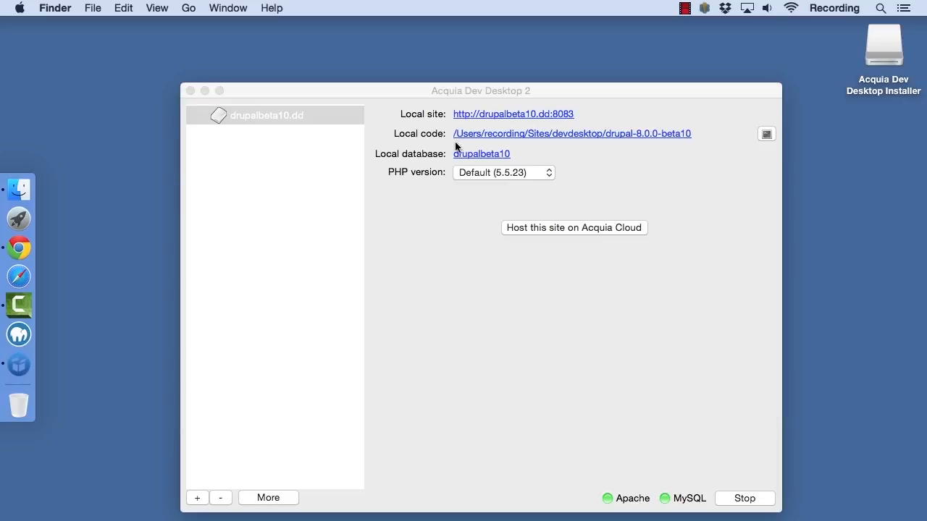
left_click(482, 154)
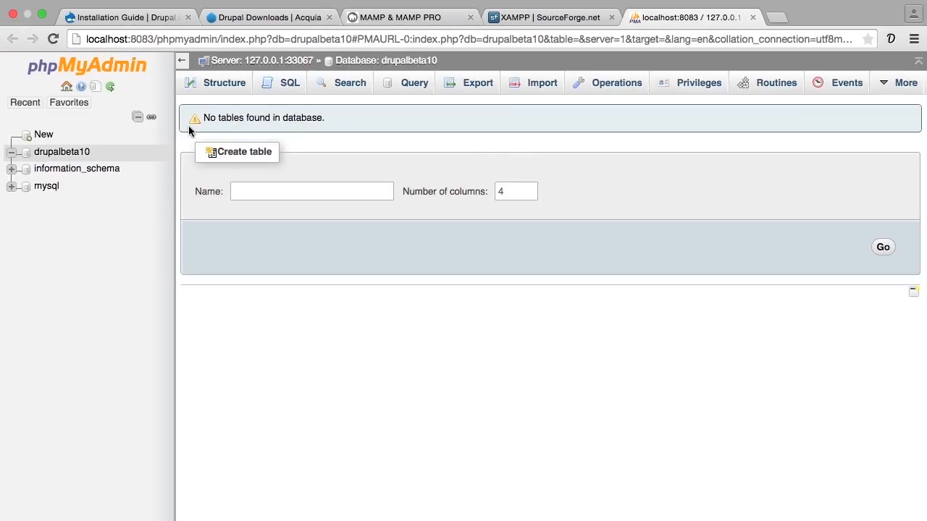
left_click(84, 154)
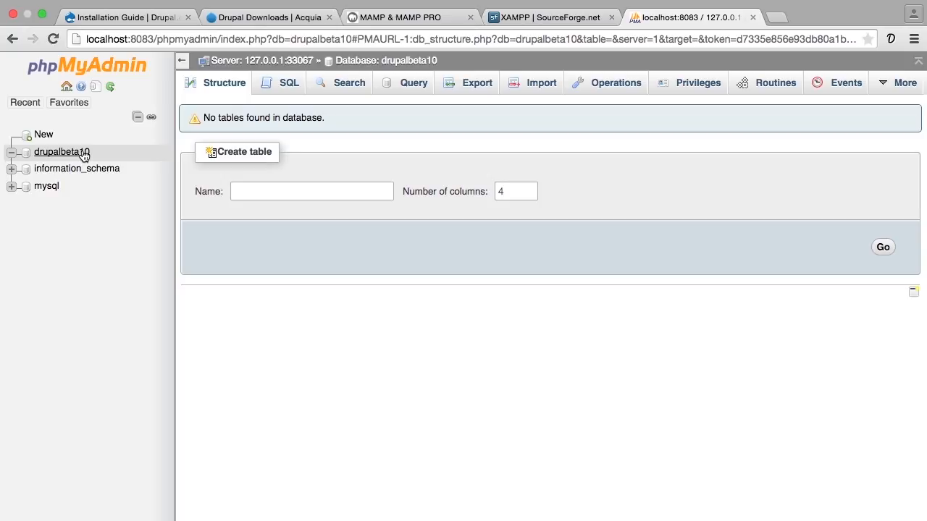
key("super+Tab")
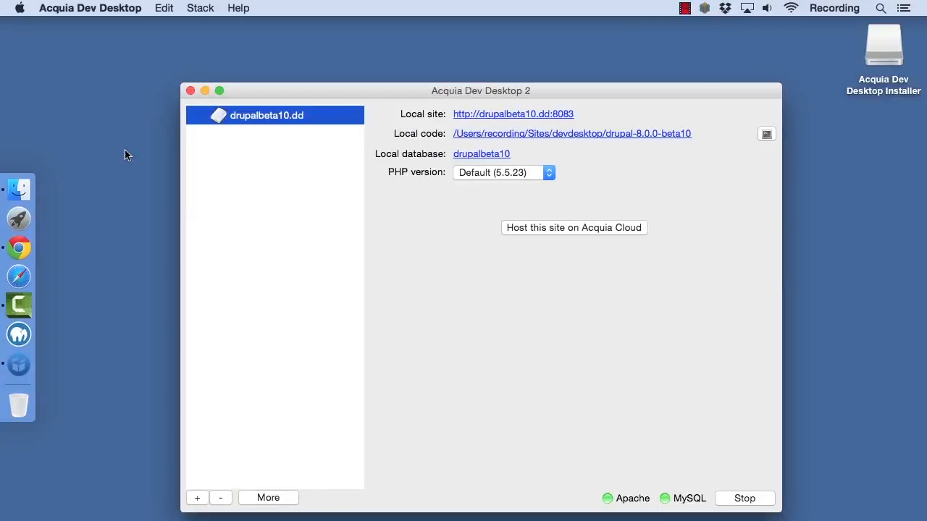
left_click(481, 114)
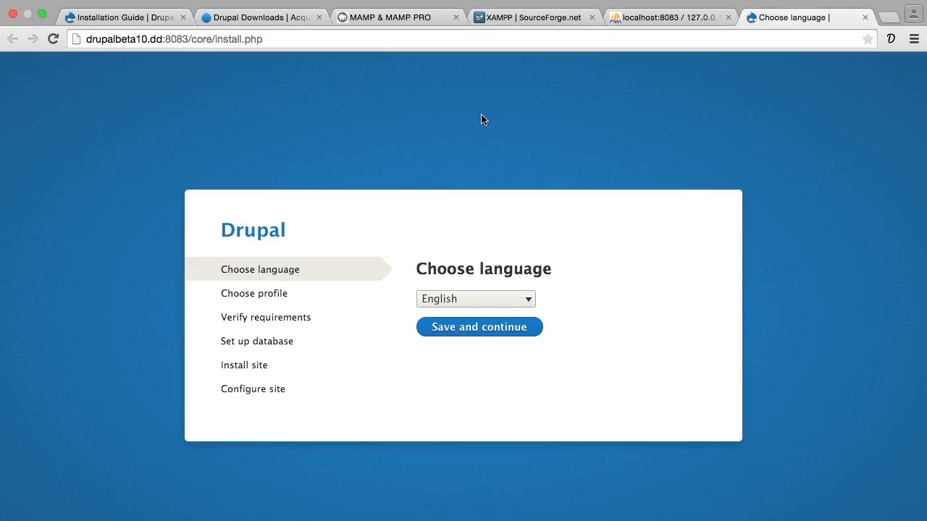
Return to Acquia Dev Desktop, reopen the site's database in phpMyAdmin, and examine the form for creating a new database
key("super+Tab")
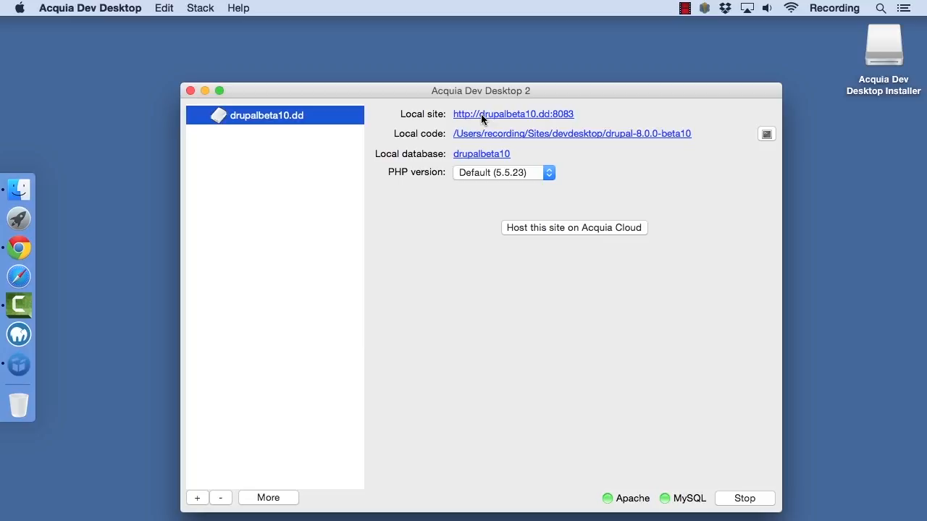
left_click(475, 160)
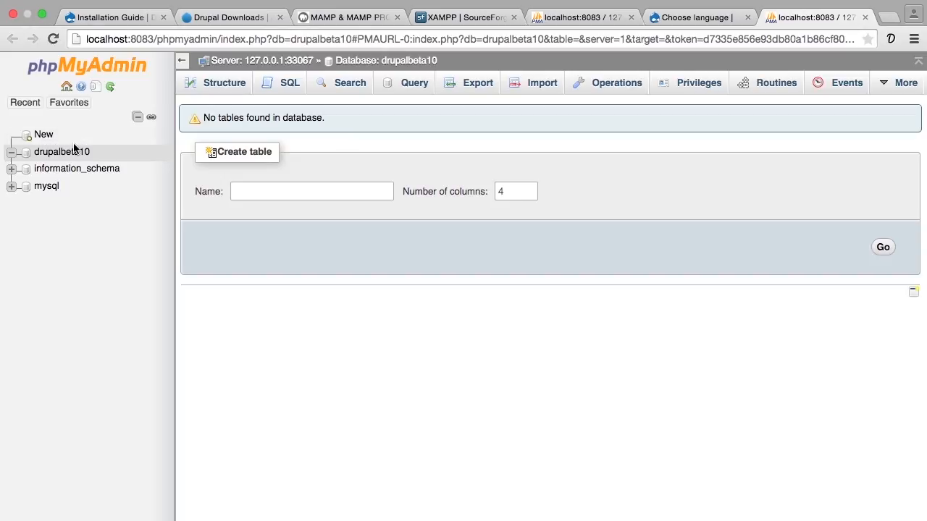
left_click(44, 136)
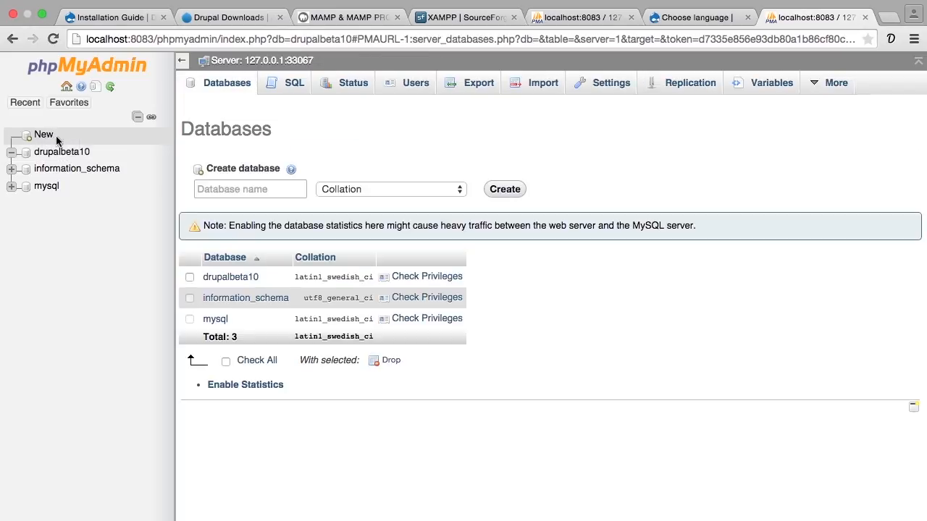
left_click(210, 188)
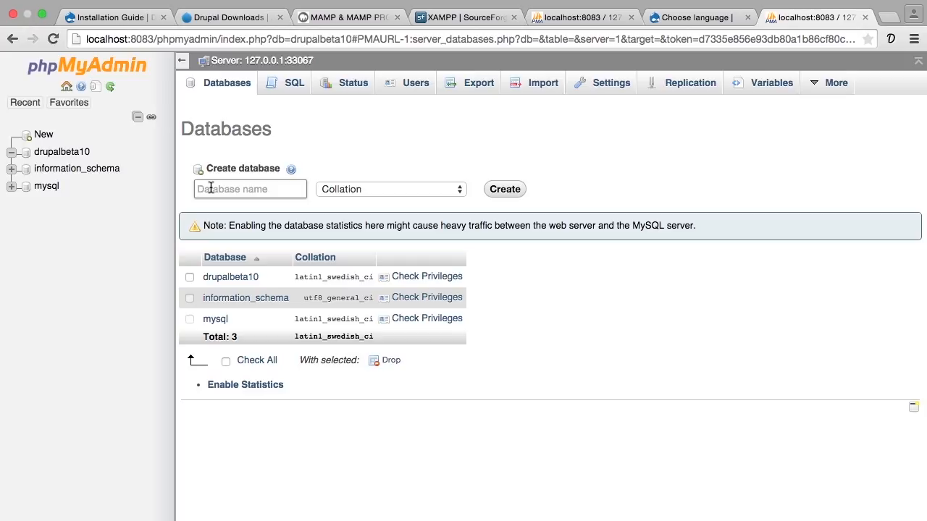
Check the options for adding a site in Acquia Dev Desktop, and return to the Drupal installer's language page in Chrome
key("super+Tab")
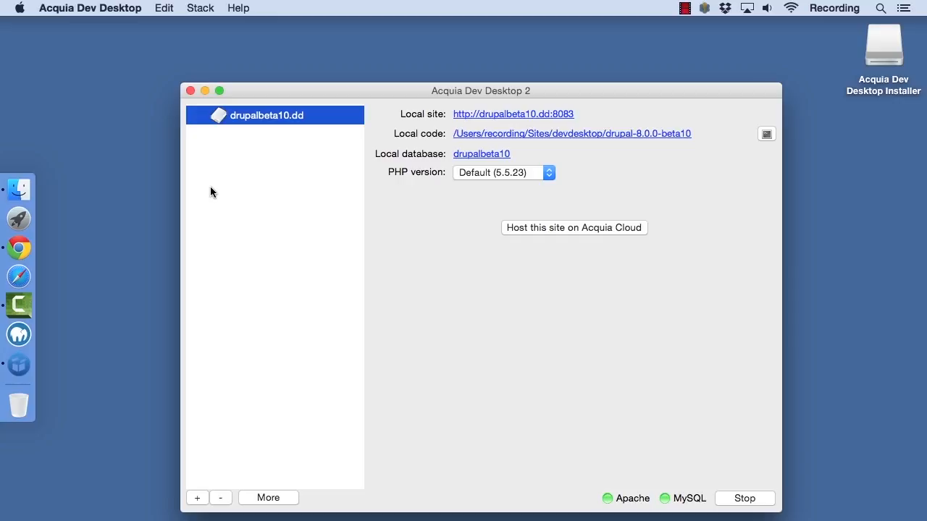
left_click(197, 497)
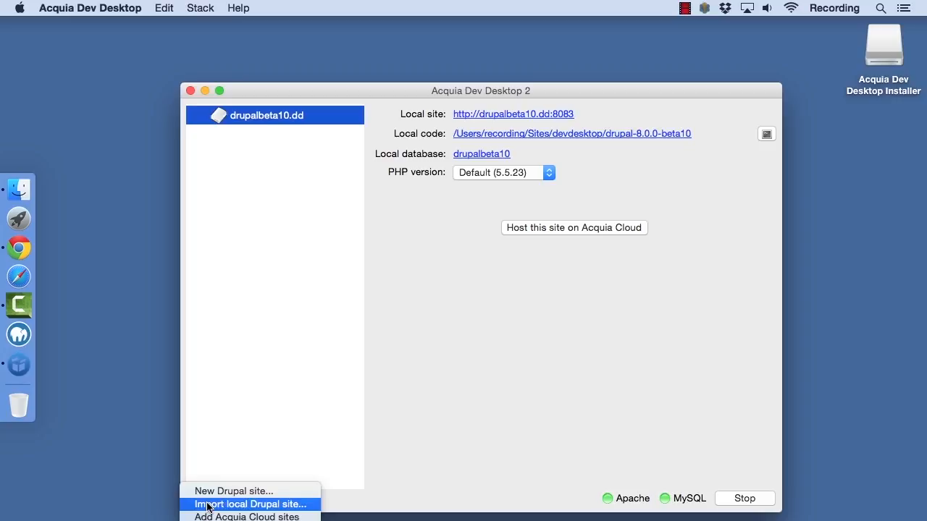
left_click(214, 459)
key("super+Tab")
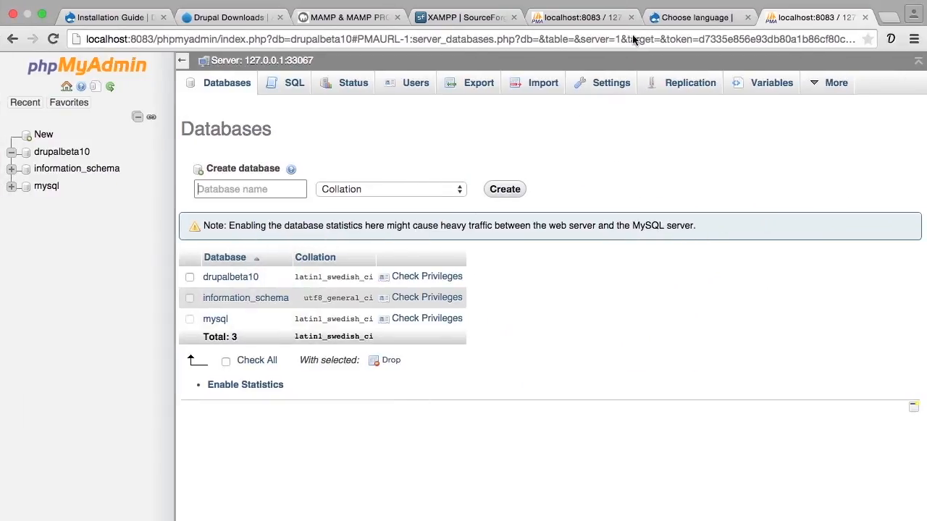
left_click(649, 19)
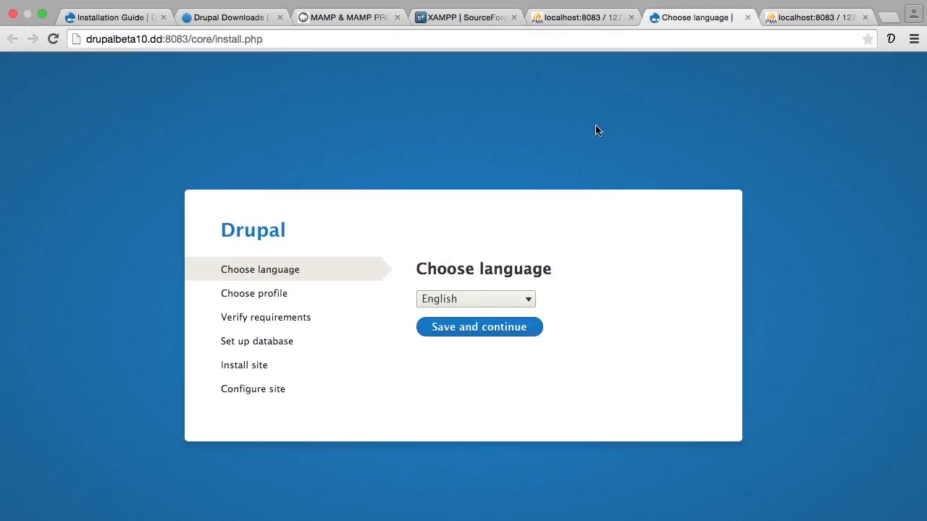